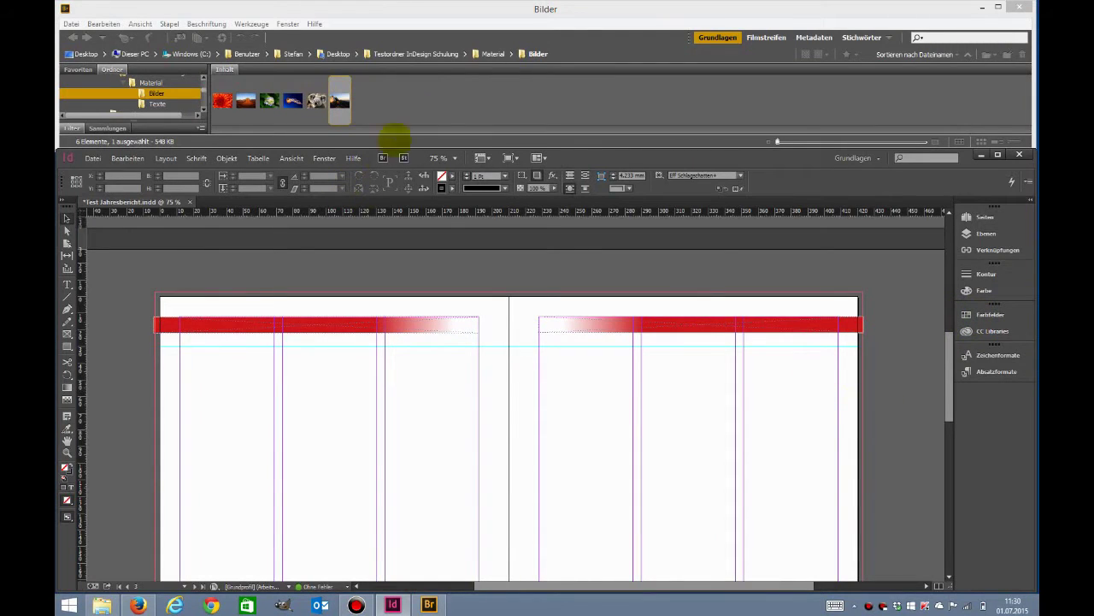
- Browse to Material's Texte folder in Bridge and open its Word file to check the text
{"action": "left_click", "coordinate": [510, 54]}
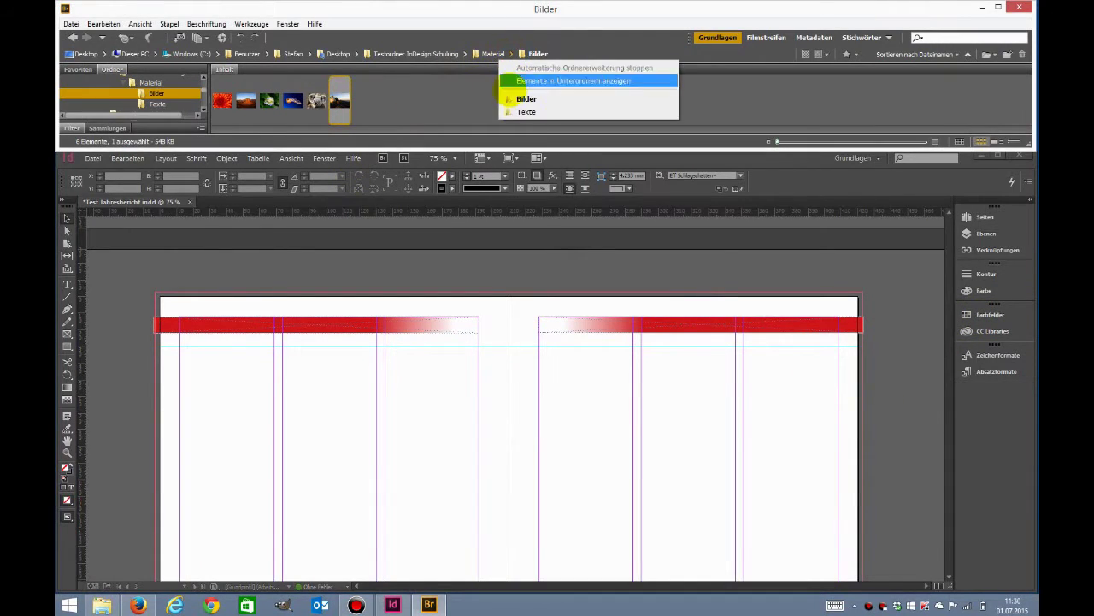
{"action": "left_click", "coordinate": [513, 110]}
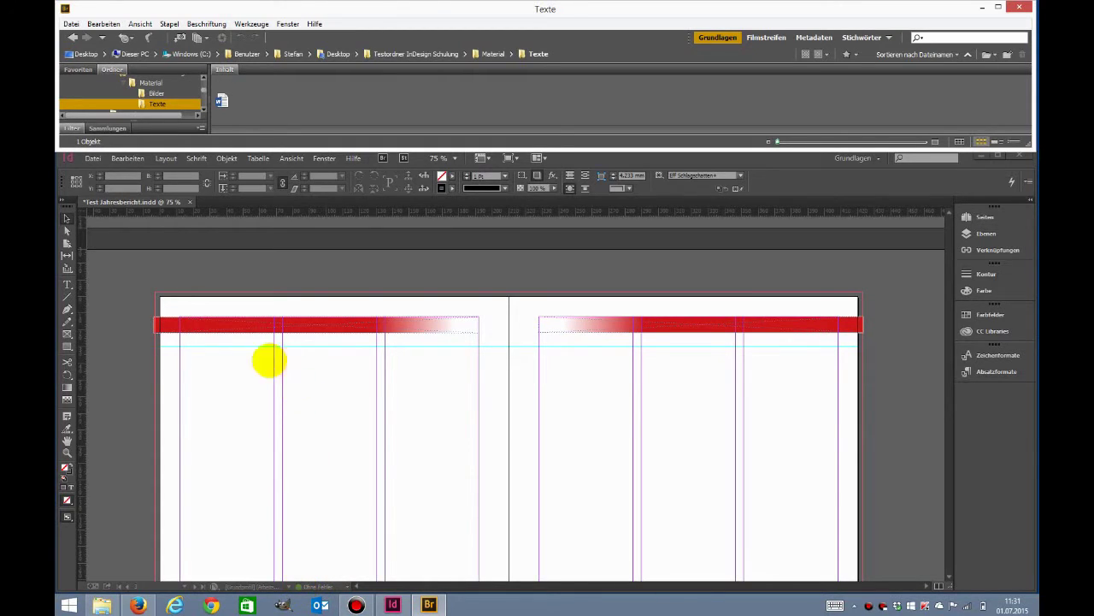
{"action": "left_click", "coordinate": [221, 100]}
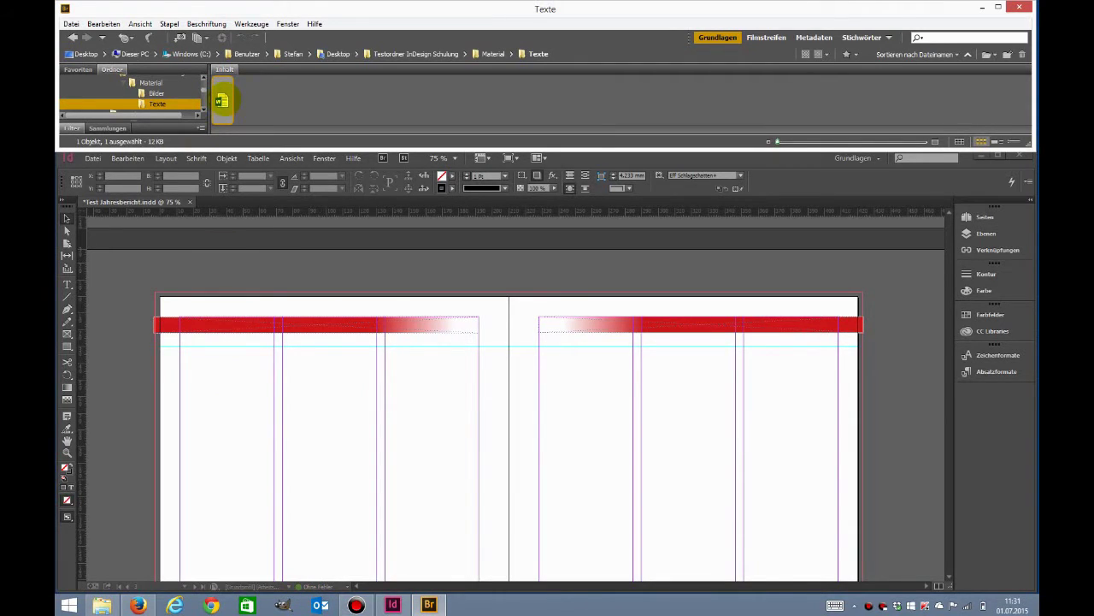
{"action": "double_click", "coordinate": [222, 101]}
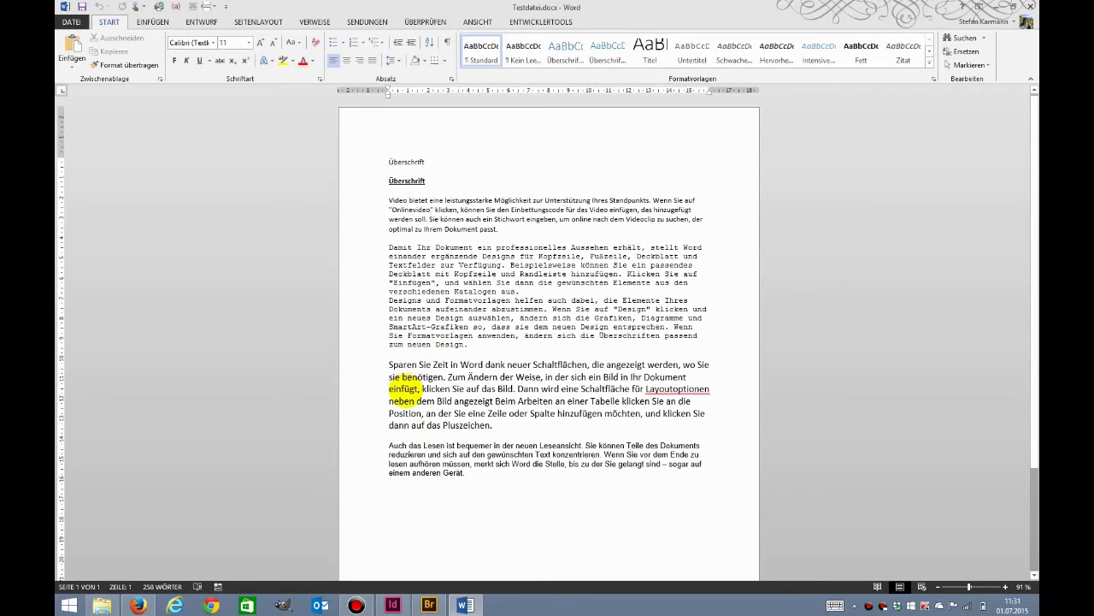
{"action": "left_click", "coordinate": [1029, 6]}
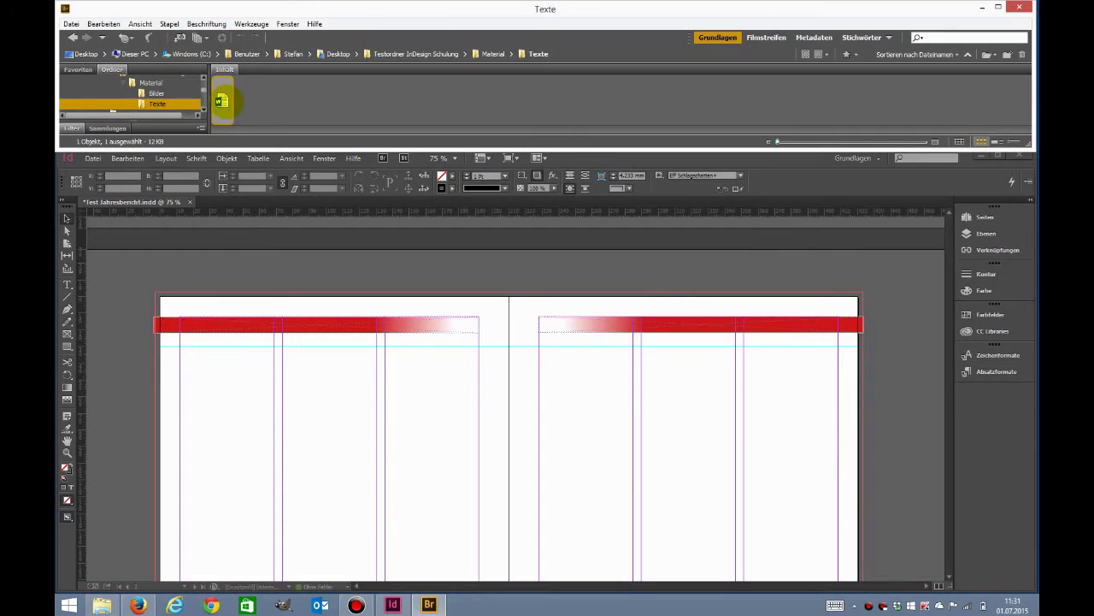
- Bring the Word file from Bridge onto page 2 and draw a three-column text frame, leaving text overflowing
{"action": "left_click_drag", "start_coordinate": [222, 102], "coordinate": [220, 416]}
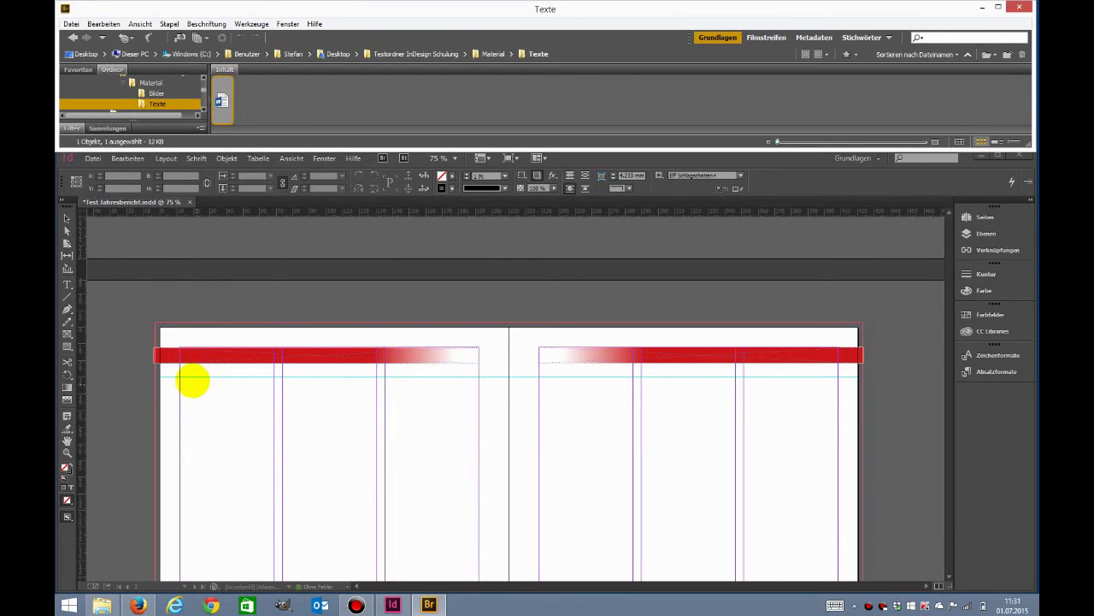
{"action": "left_click_drag", "start_coordinate": [181, 377], "coordinate": [478, 539]}
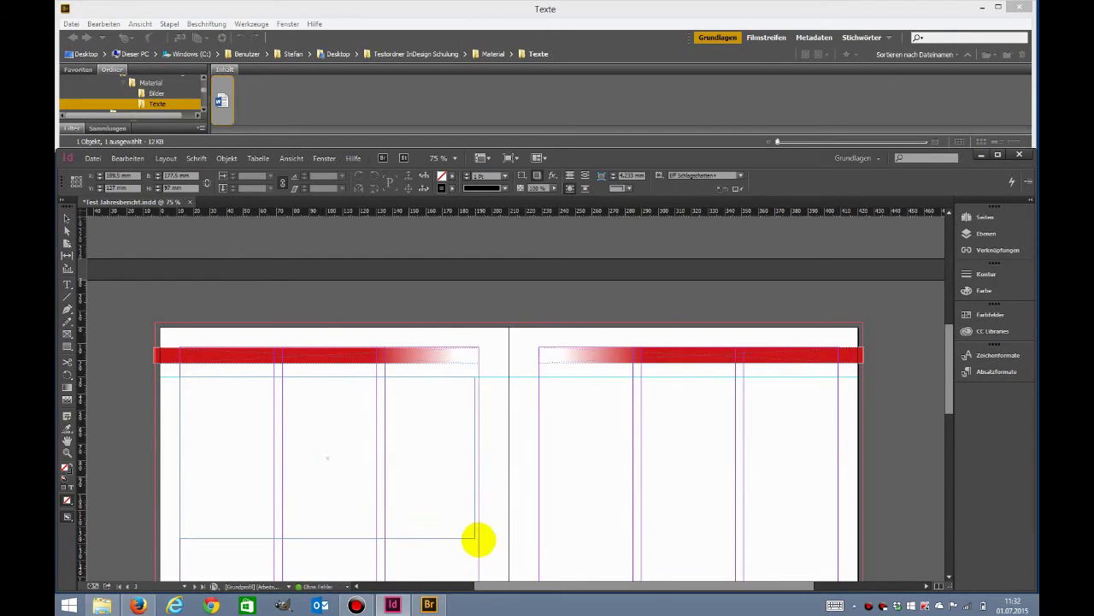
{"action": "mouse_move", "coordinate": [478, 540]}
{"action": "left_mouse_down"}
{"action": "mouse_move", "coordinate": [464, 537]}
{"action": "mouse_move", "coordinate": [477, 537]}
{"action": "left_mouse_up"}
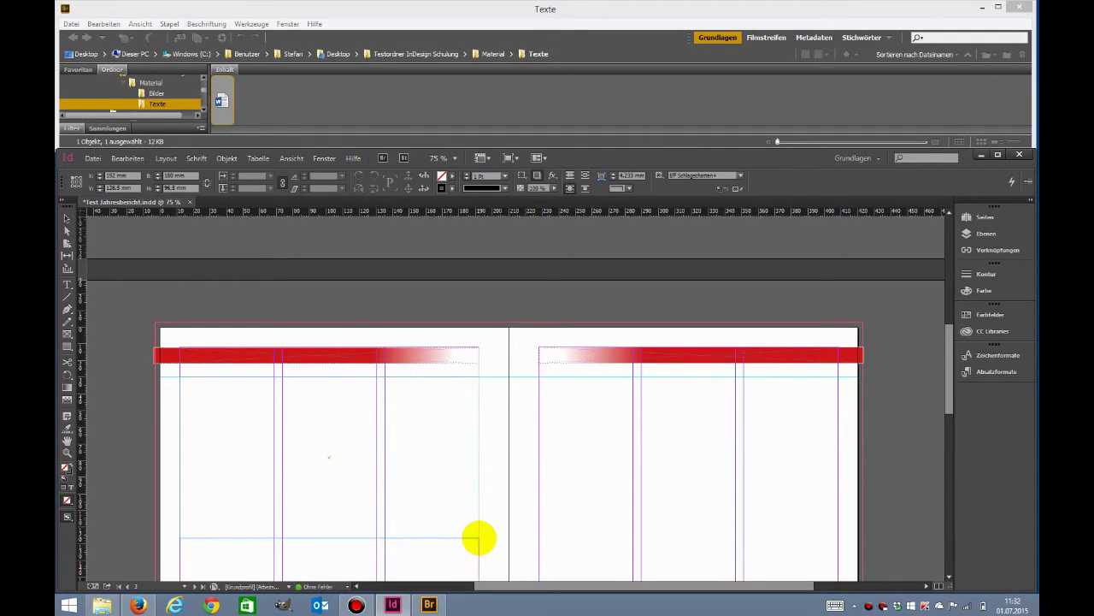
{"action": "left_click_drag", "start_coordinate": [479, 538], "coordinate": [273, 518]}
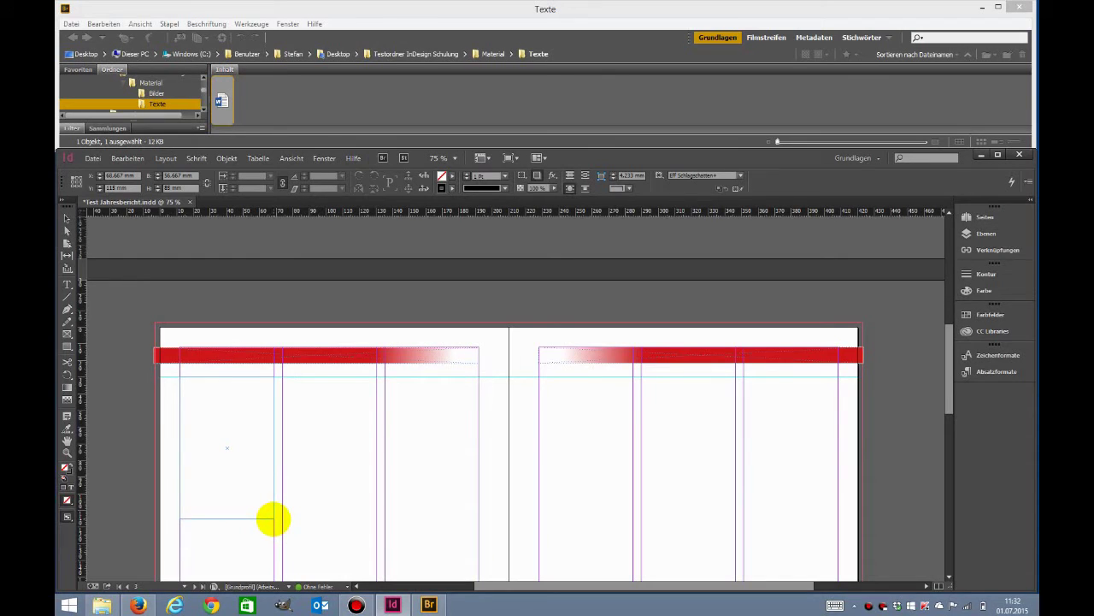
{"action": "left_click_drag", "start_coordinate": [274, 518], "coordinate": [273, 523]}
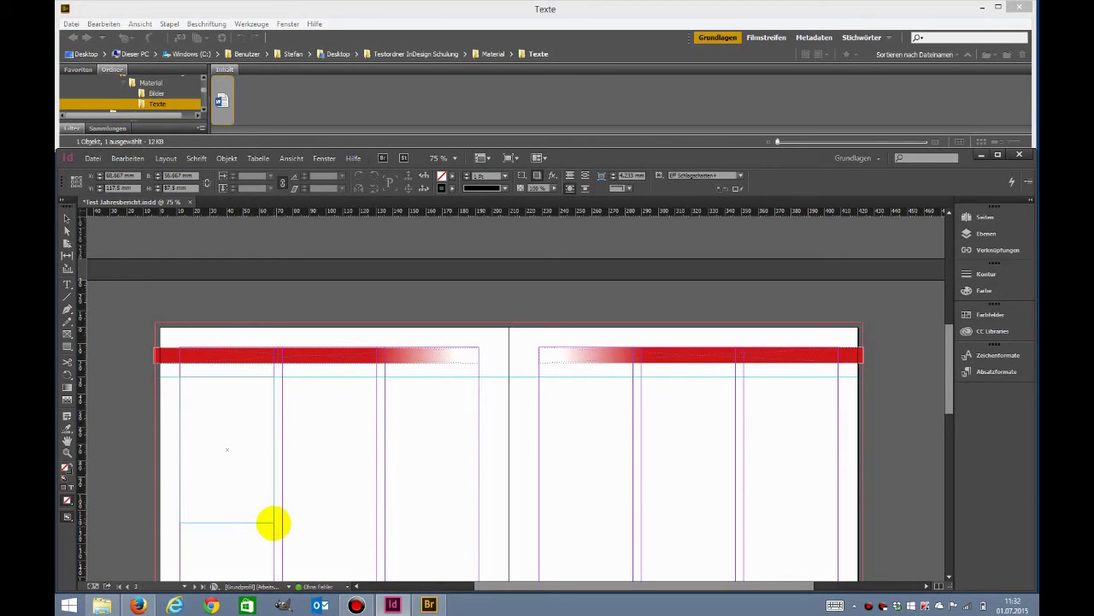
{"action": "left_click_drag", "start_coordinate": [274, 522], "coordinate": [479, 548]}
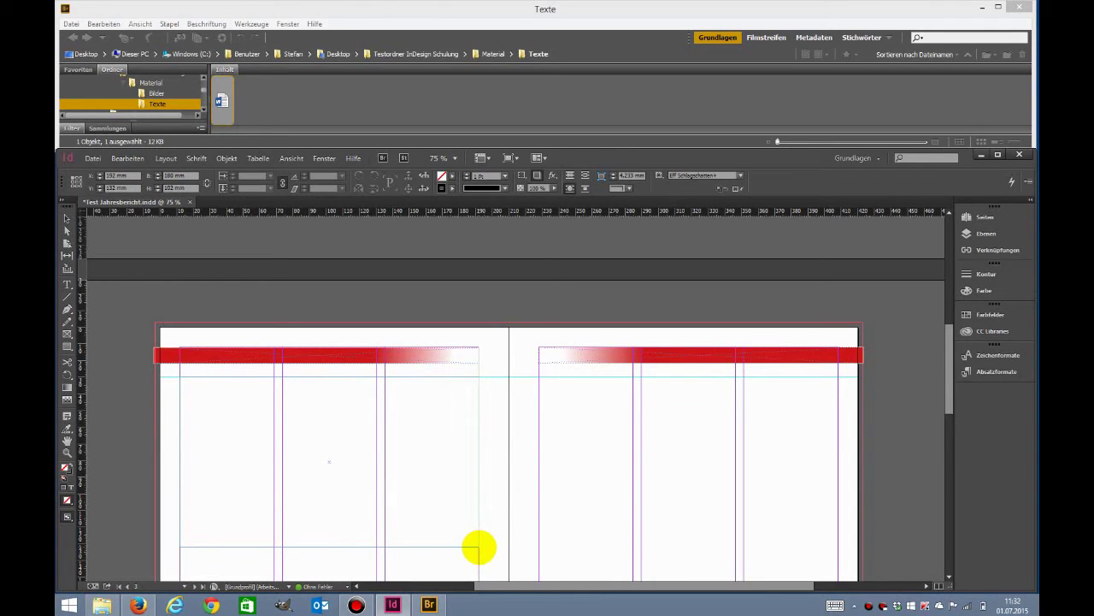
{"action": "left_click_drag", "start_coordinate": [479, 547], "coordinate": [479, 548]}
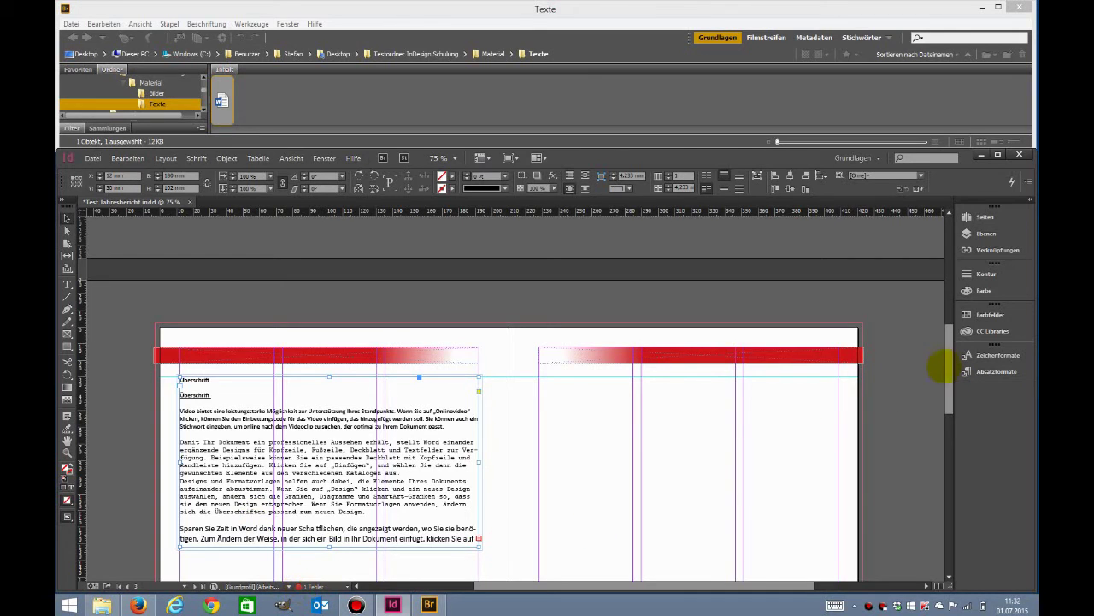
{"action": "left_click_drag", "start_coordinate": [949, 369], "coordinate": [950, 402]}
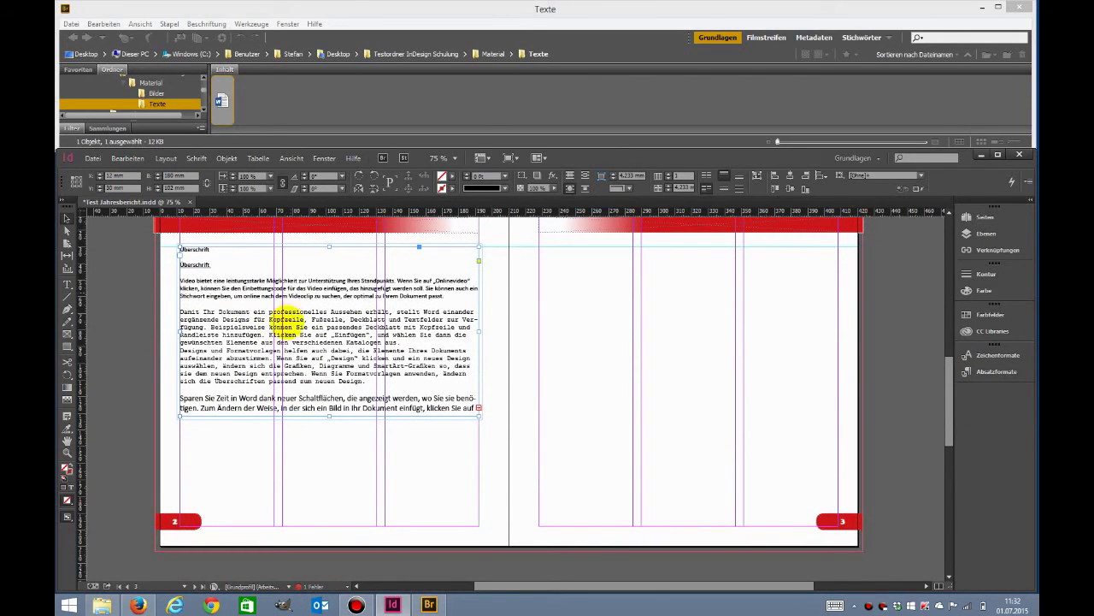
- Shorten the page-2 text frame to end after the typewriter-style paragraphs, leaving the rest overset
{"action": "left_click_drag", "start_coordinate": [329, 418], "coordinate": [318, 498]}
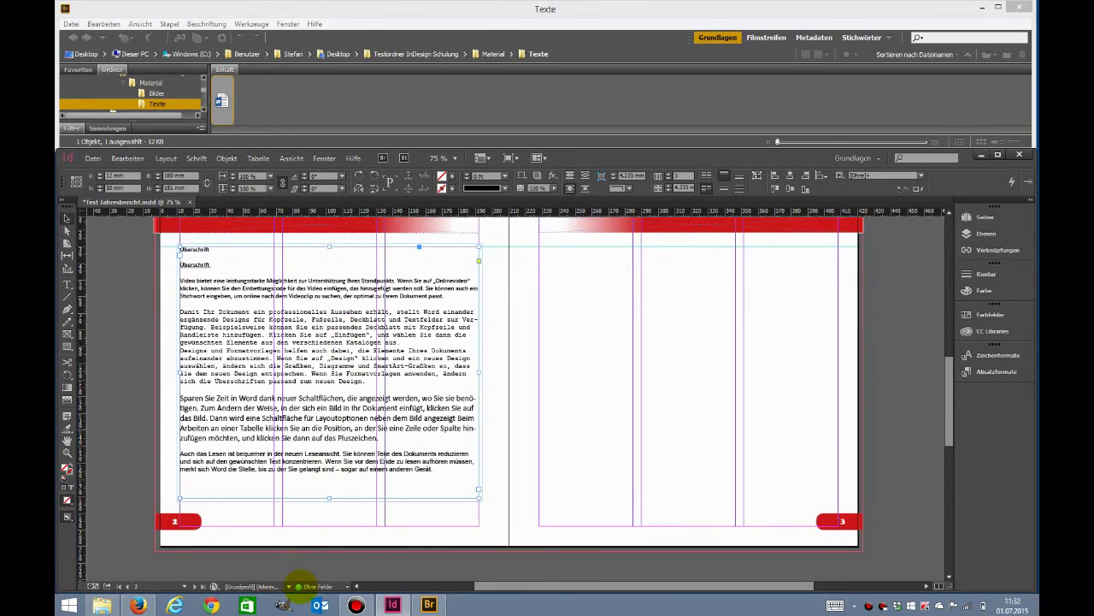
{"action": "left_click_drag", "start_coordinate": [329, 497], "coordinate": [318, 390]}
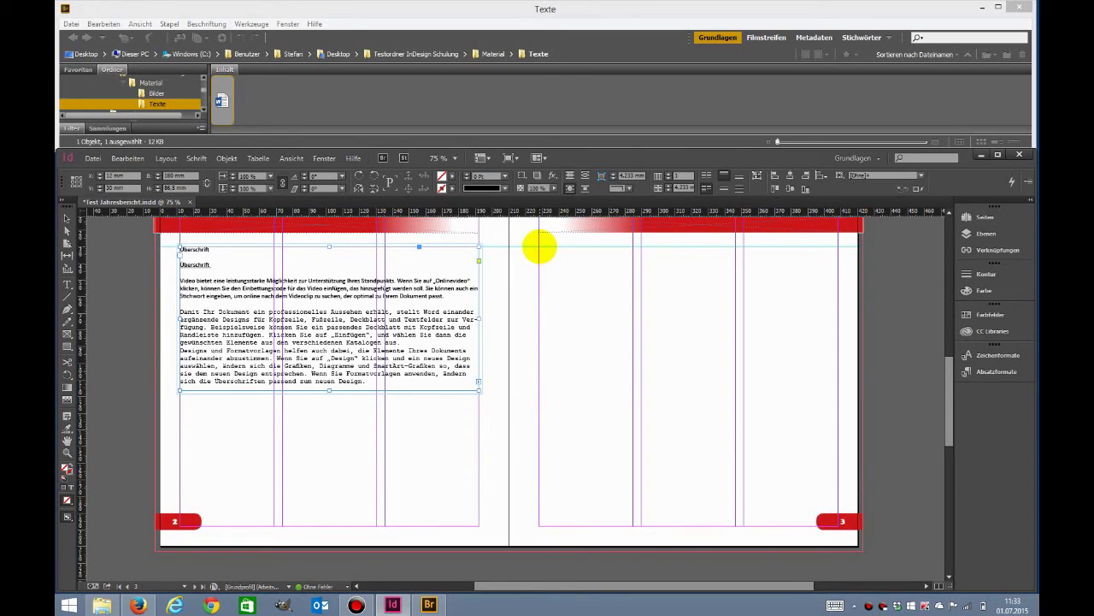
{"action": "left_click_drag", "start_coordinate": [540, 247], "coordinate": [837, 400]}
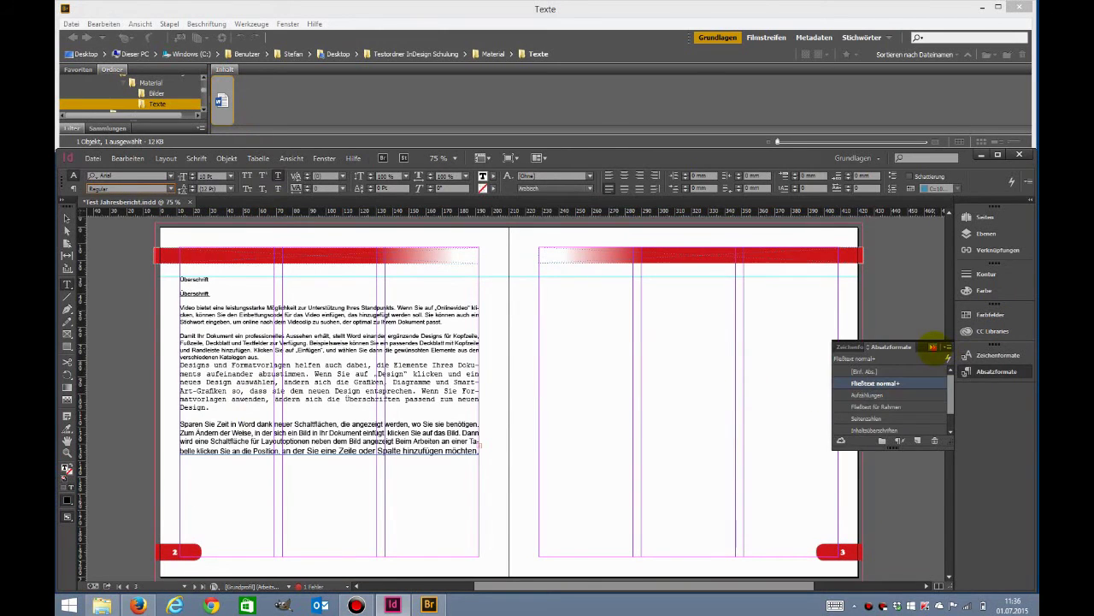
- Collapse the Absatzformate panel and bring the Word file from Bridge onto the right page again
{"action": "left_click", "coordinate": [932, 346]}
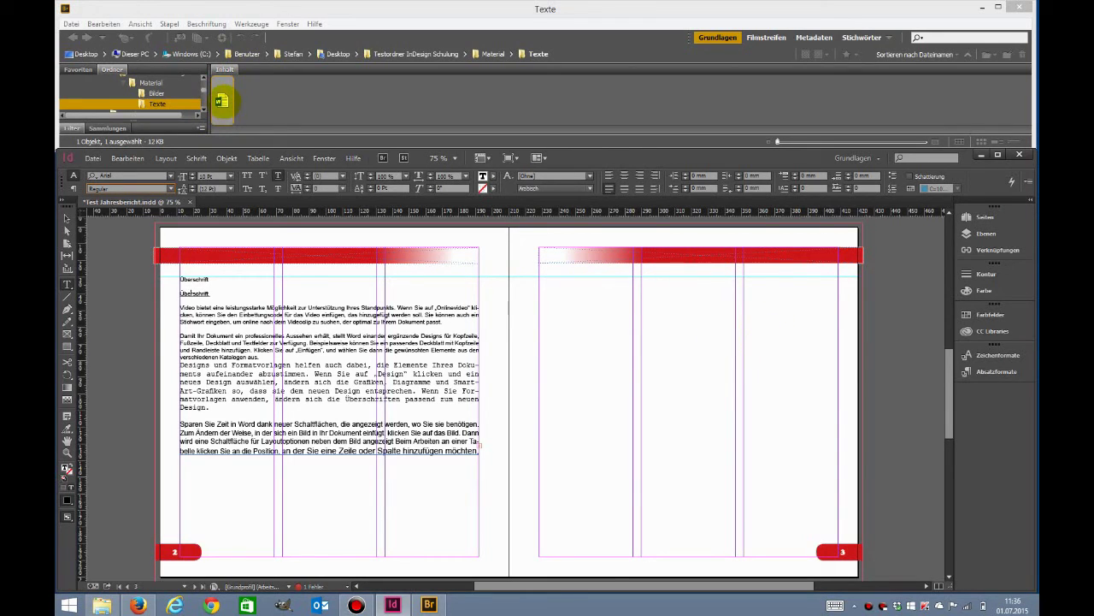
{"action": "mouse_move", "coordinate": [221, 101]}
{"action": "left_mouse_down"}
{"action": "mouse_move", "coordinate": [569, 308]}
{"action": "mouse_move", "coordinate": [537, 286]}
{"action": "left_mouse_up"}
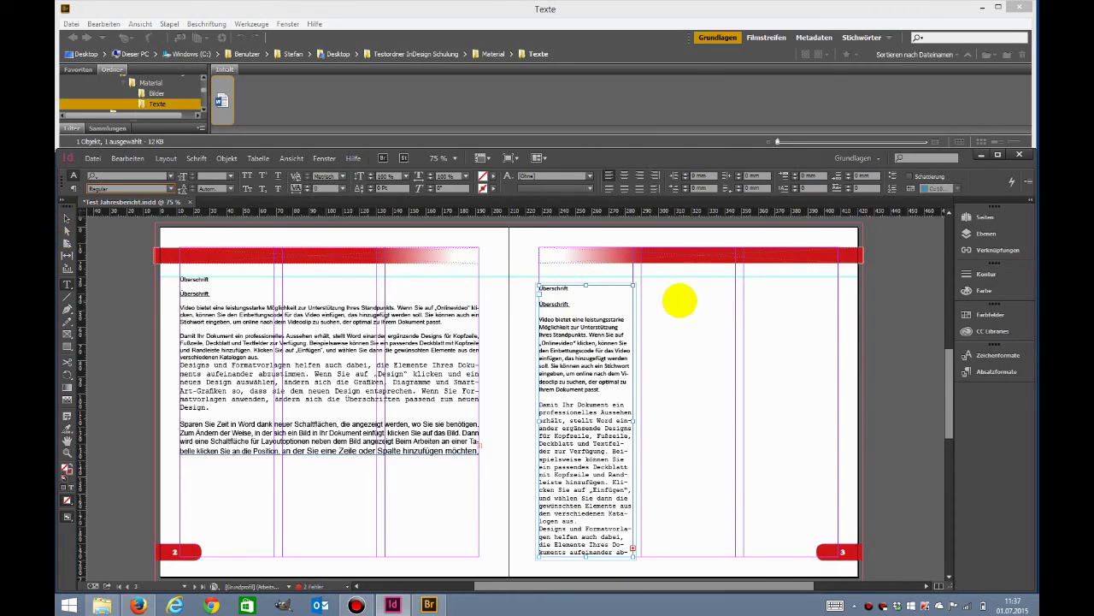
- Raise the page-3 first-column frame's top edge to the guide, level with the left page's text
{"action": "left_click", "coordinate": [67, 218]}
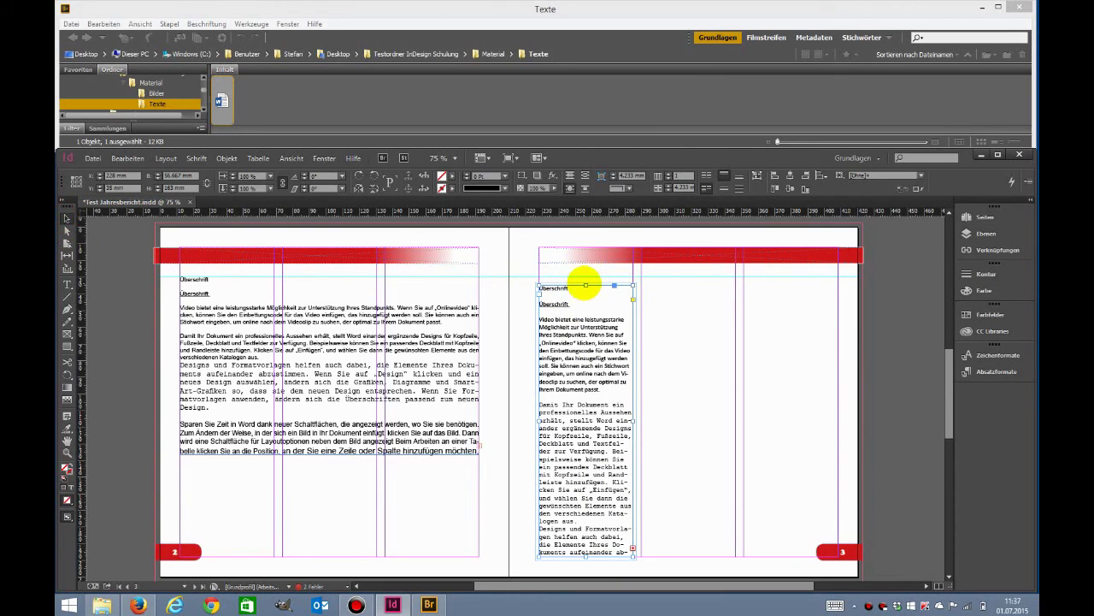
{"action": "left_click_drag", "start_coordinate": [586, 285], "coordinate": [585, 276]}
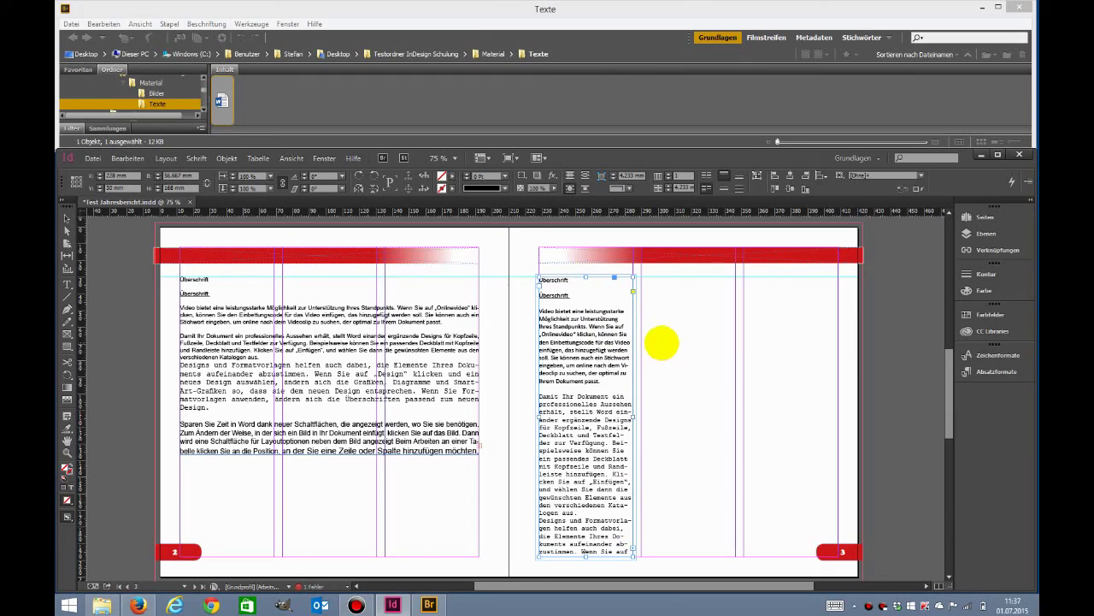
- Thread the overset text into a new second-column frame on page 3, aligned to the column top
{"action": "left_click", "coordinate": [661, 343]}
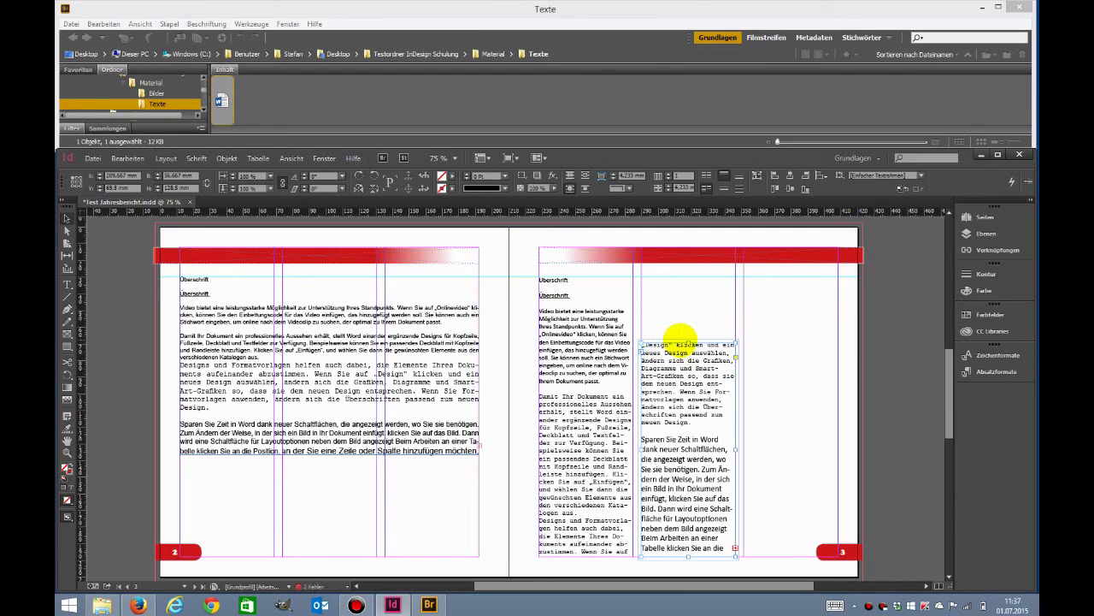
{"action": "left_click_drag", "start_coordinate": [678, 342], "coordinate": [682, 279]}
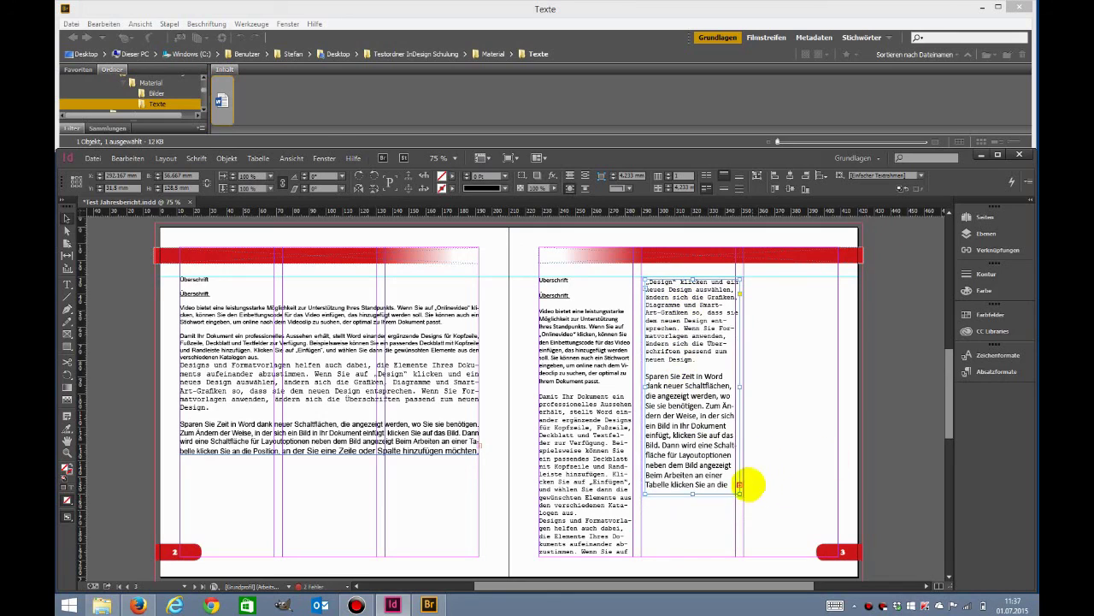
{"action": "left_click", "coordinate": [739, 485]}
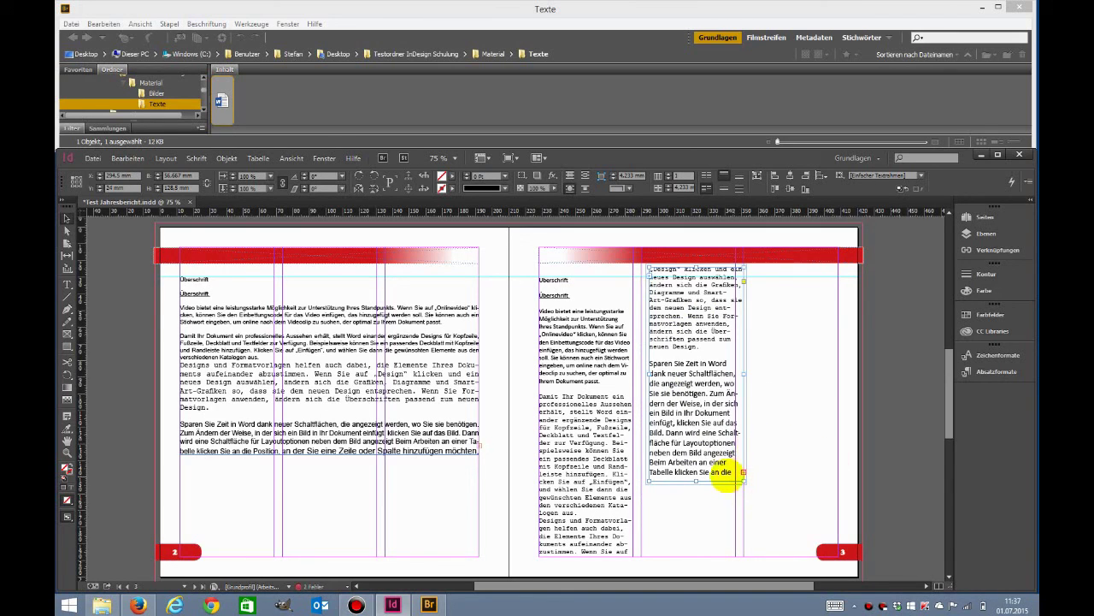
{"action": "left_click_drag", "start_coordinate": [741, 300], "coordinate": [739, 313]}
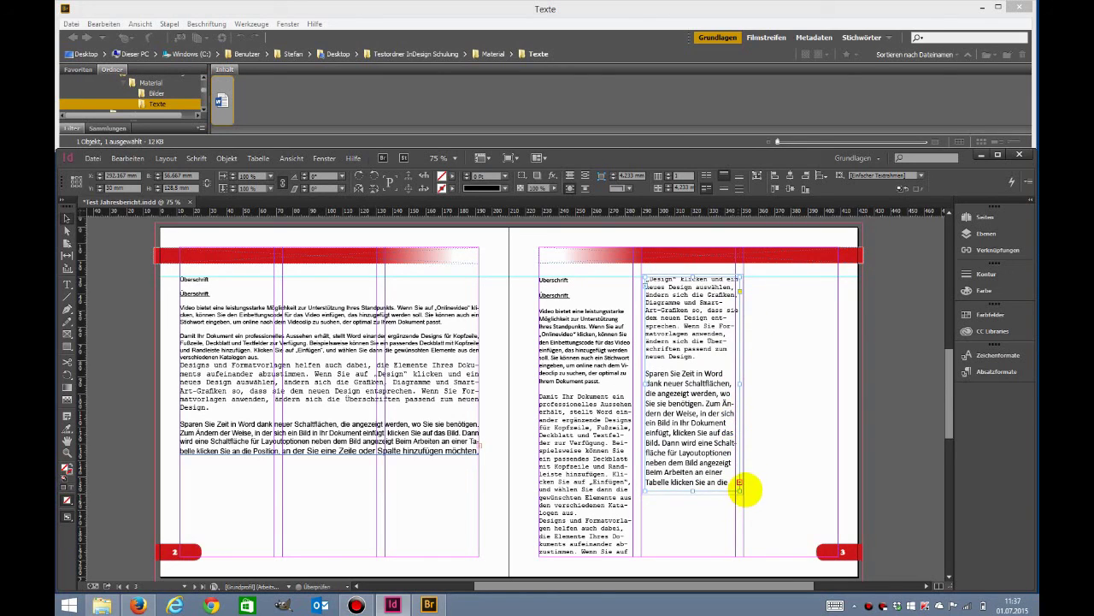
- Flow the remaining text into a third-column frame and move it up toward the top margin
{"action": "left_click", "coordinate": [740, 482]}
{"action": "left_click", "coordinate": [768, 381]}
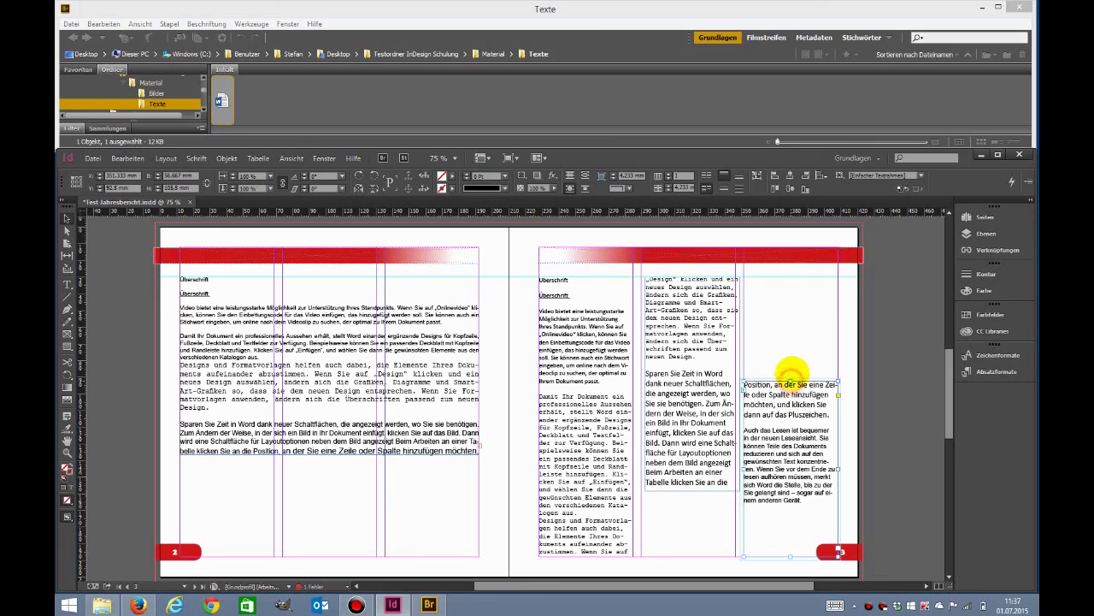
{"action": "left_click_drag", "start_coordinate": [790, 374], "coordinate": [792, 288]}
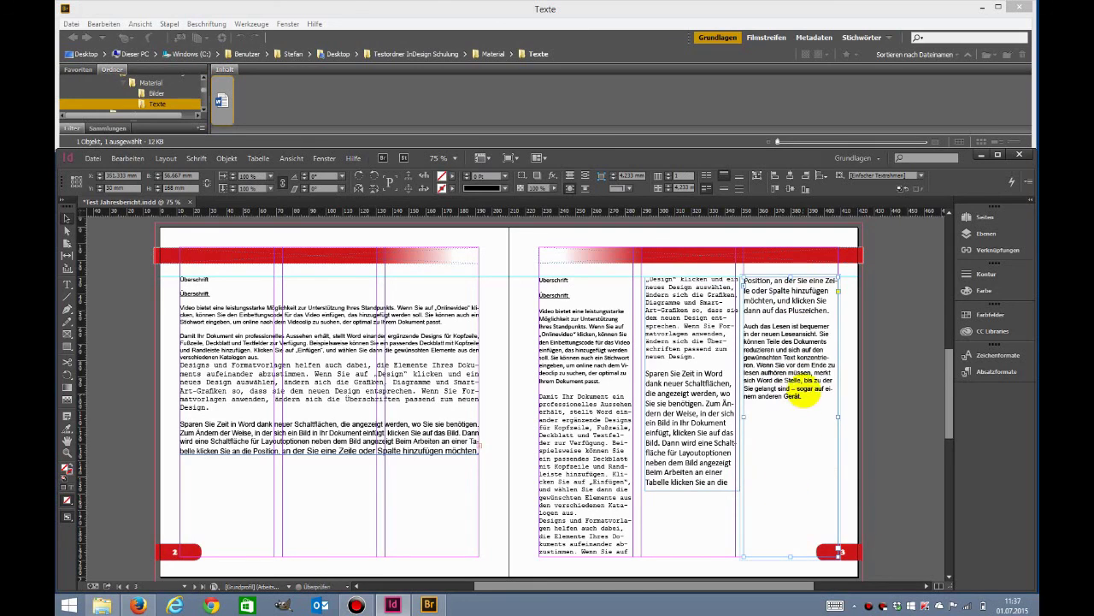